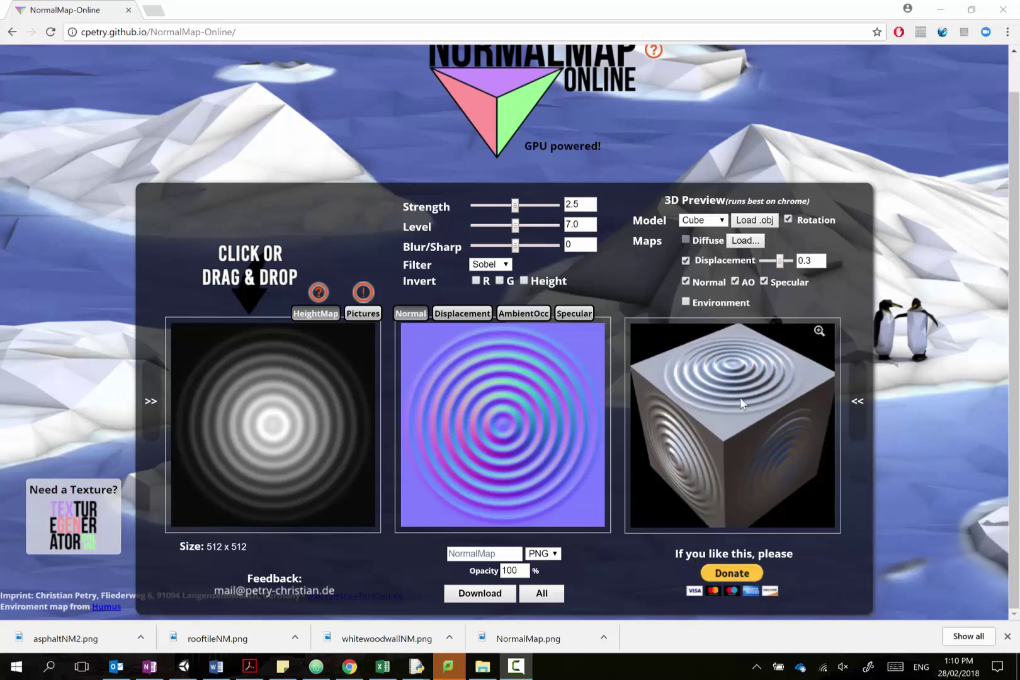
# Highlight the NormalMap-Online web address in the browser's address bar, then deselect it.
pyautogui.click(227, 32)
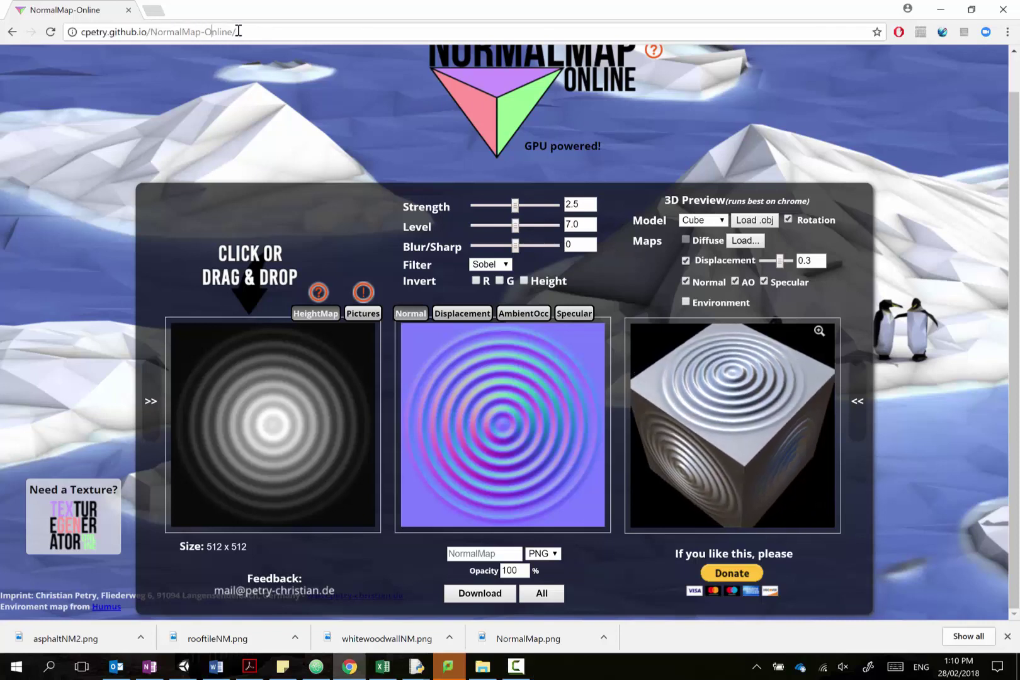
pyautogui.tripleClick(159, 32)
pyautogui.click(267, 32)
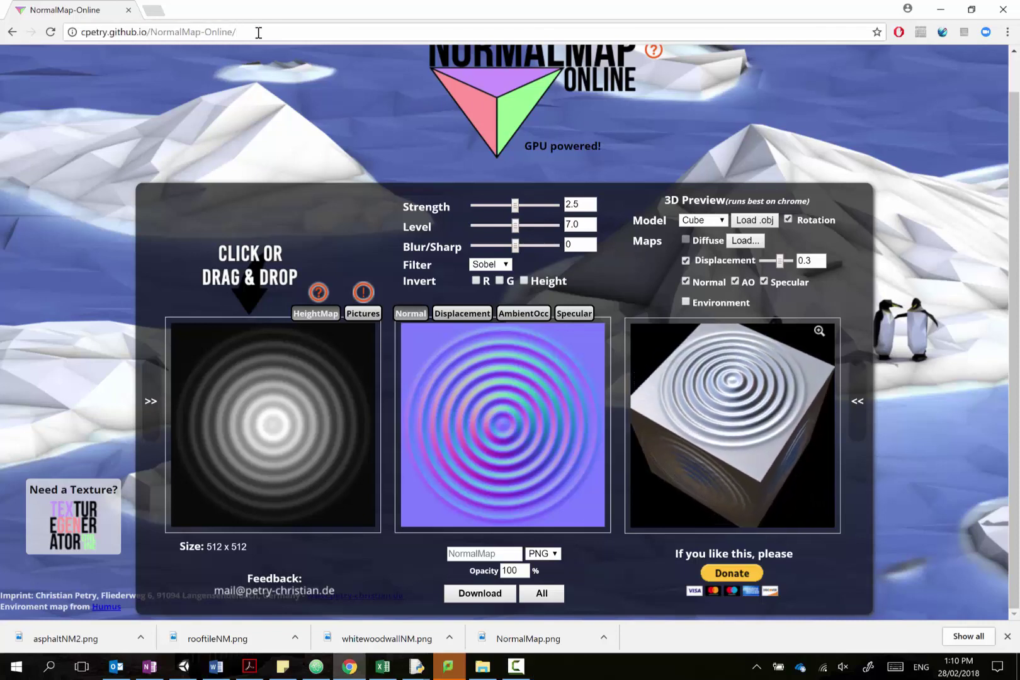
pyautogui.click(259, 32)
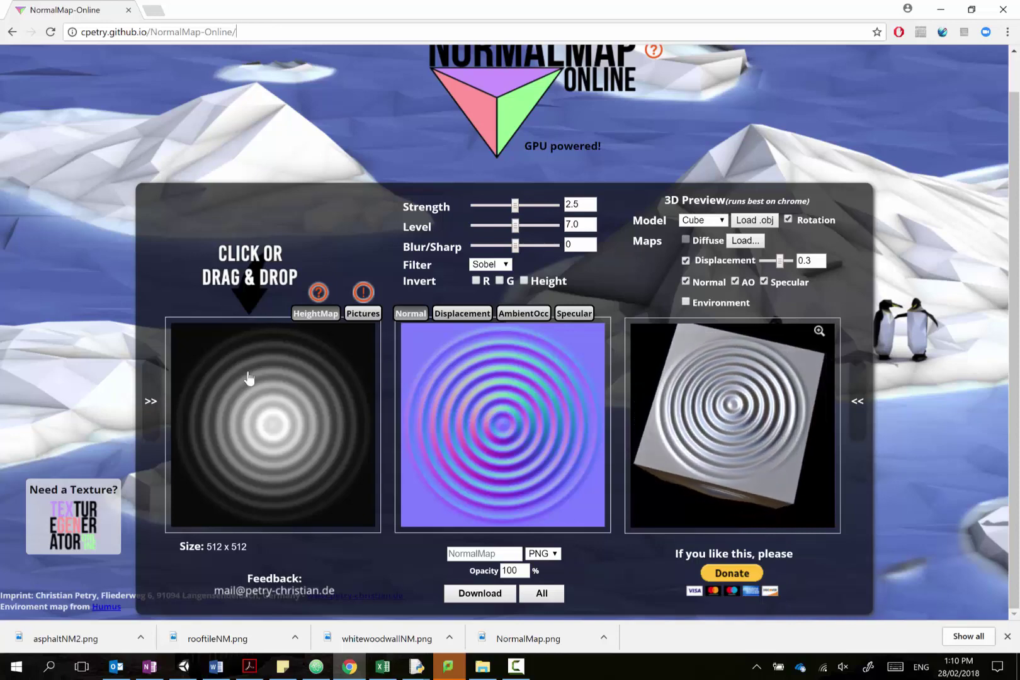
# Load whitewoodwall.jpg as the height map so a wood-plank normal map is generated.
pyautogui.click(279, 425)
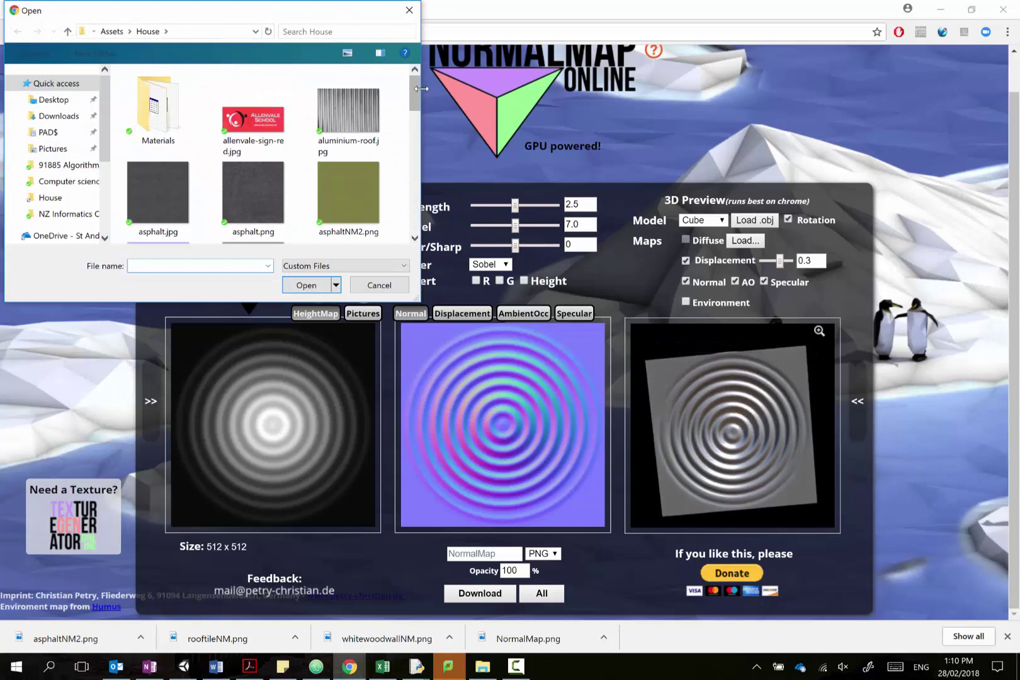
pyautogui.moveTo(416, 91); pyautogui.dragTo(416, 237)
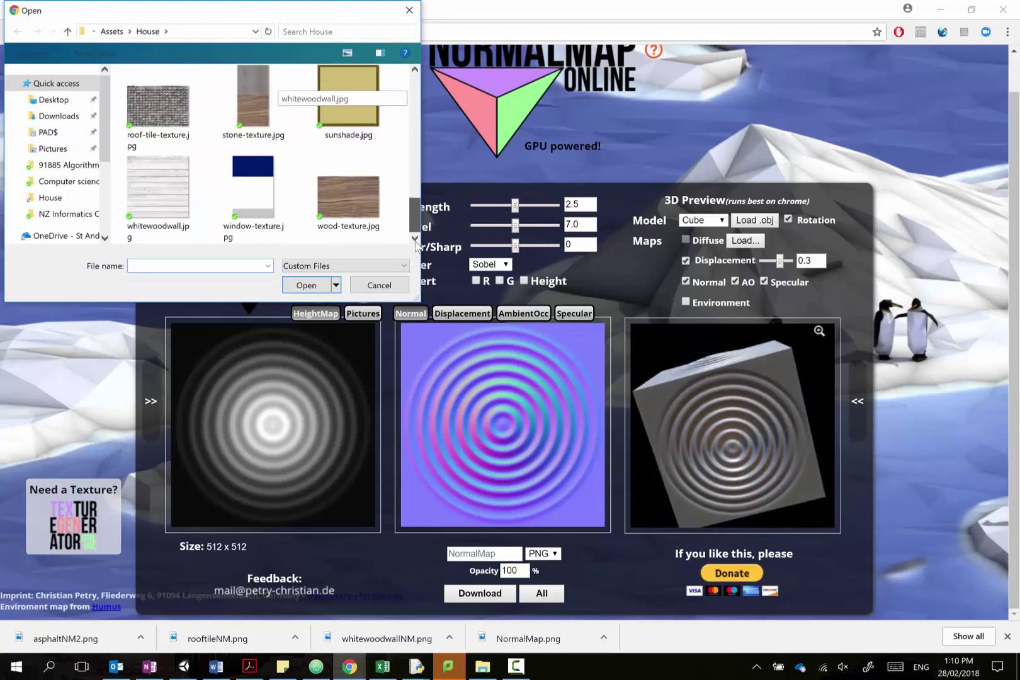
pyautogui.click(189, 207)
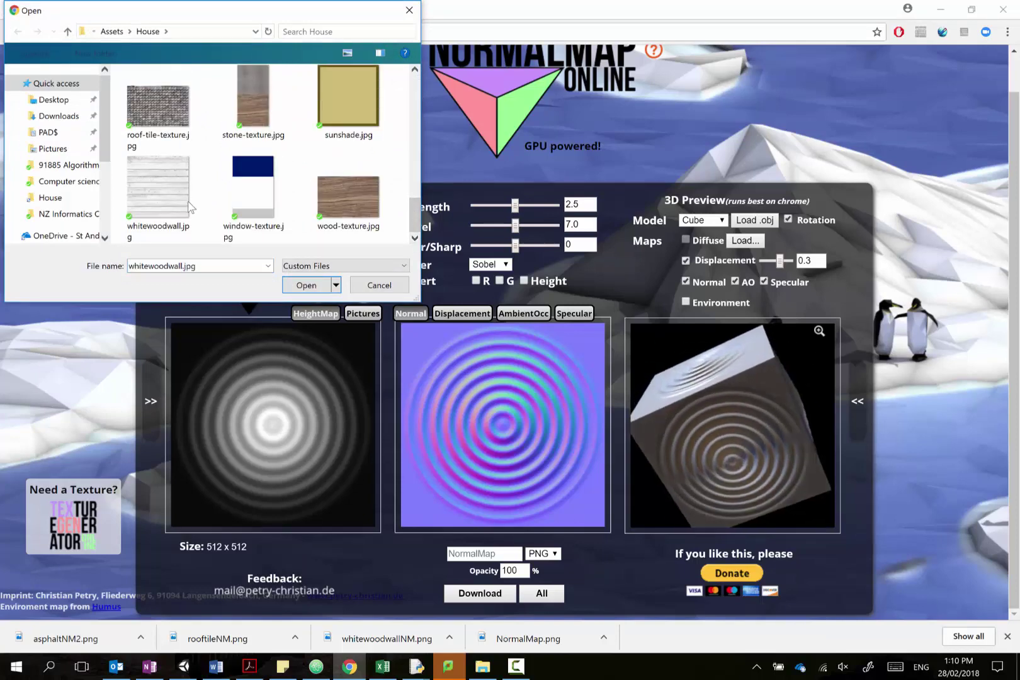
pyautogui.doubleClick(155, 185)
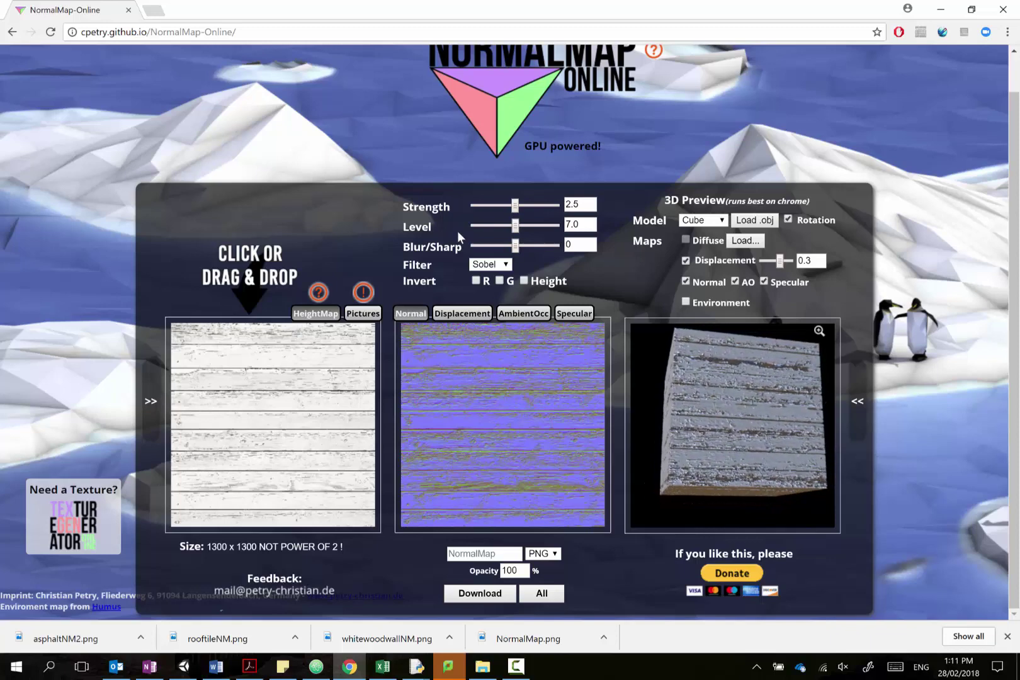
# Preview the Displacement and AmbientOcc maps, then return to the Normal map view.
pyautogui.click(463, 315)
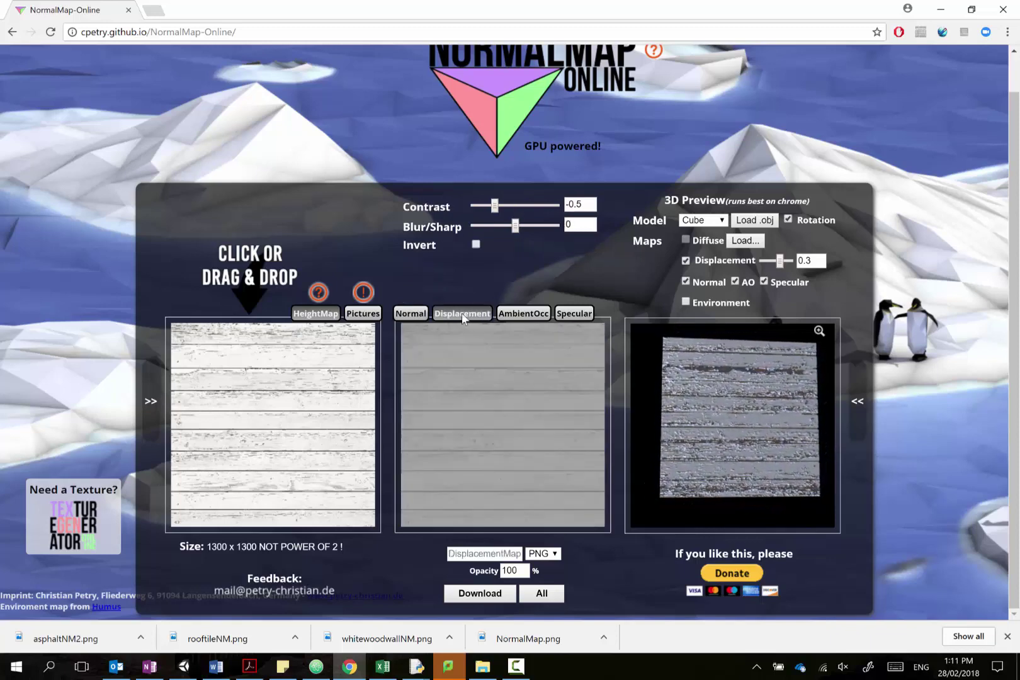
pyautogui.click(523, 314)
pyautogui.click(410, 313)
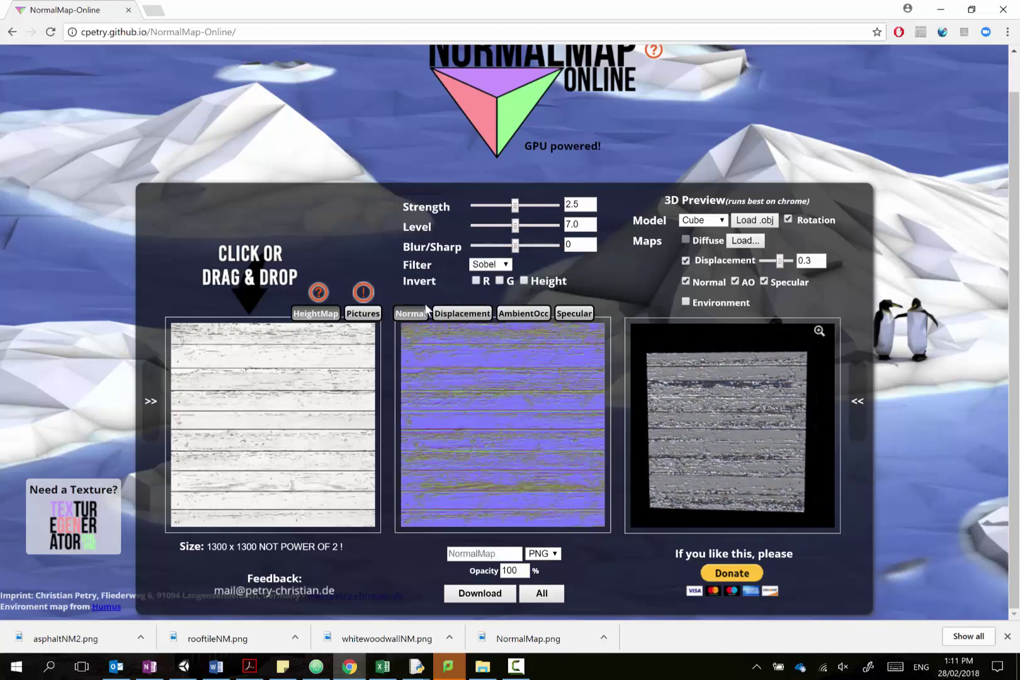
# Adjust the sliders to strength 1.89, level 7.8 and blur/sharp 2 for subtler bumps.
pyautogui.moveTo(516, 206)
pyautogui.mouseDown()
pyautogui.moveTo(534, 204)
pyautogui.moveTo(490, 206)
pyautogui.moveTo(539, 226)
pyautogui.mouseUp()
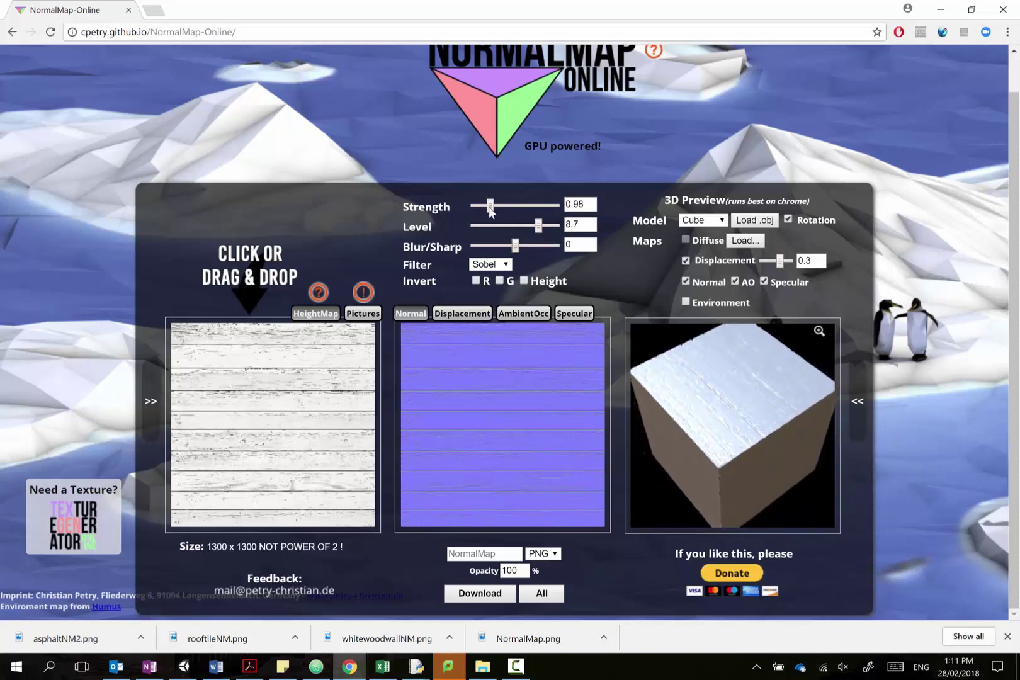
pyautogui.moveTo(520, 247); pyautogui.dragTo(553, 248)
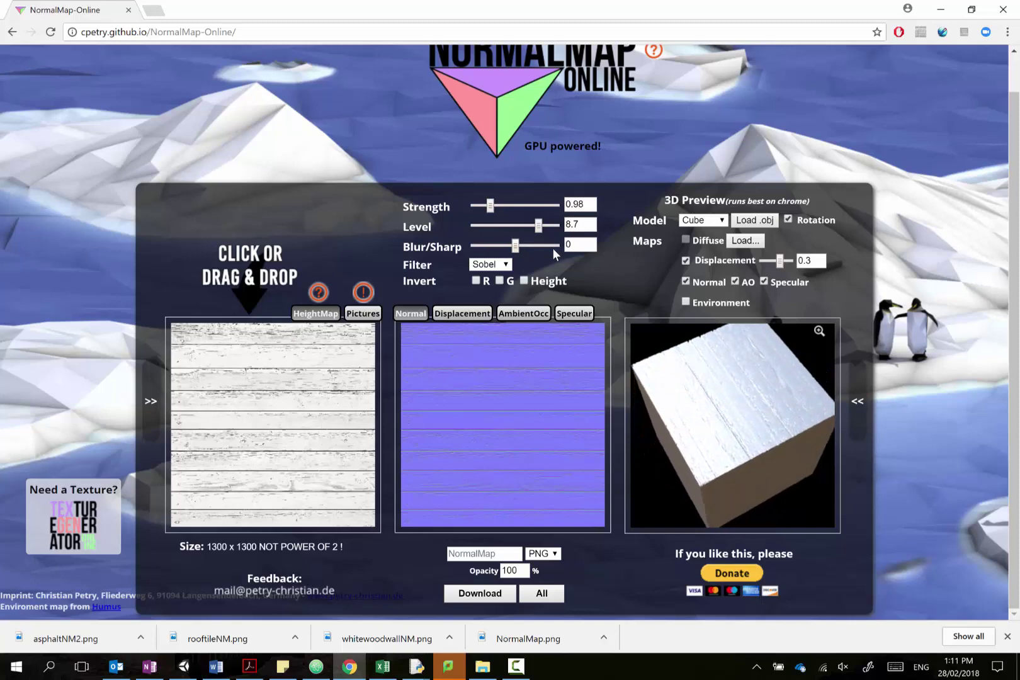
pyautogui.moveTo(543, 205); pyautogui.dragTo(549, 208)
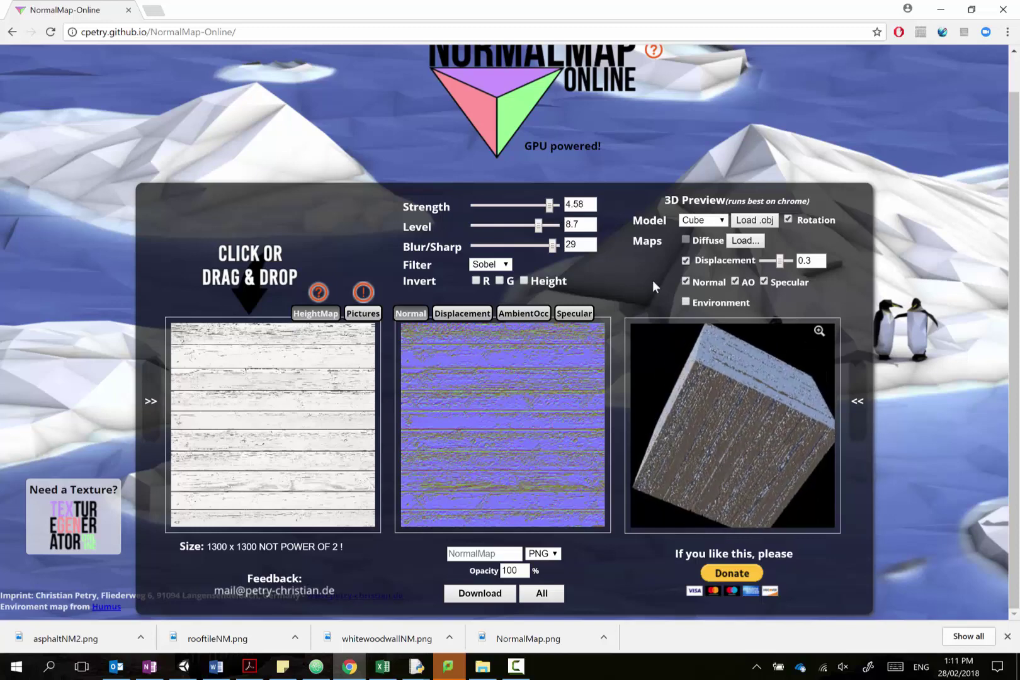
pyautogui.moveTo(552, 245); pyautogui.dragTo(530, 246)
pyautogui.moveTo(550, 205)
pyautogui.mouseDown()
pyautogui.moveTo(518, 206)
pyautogui.moveTo(520, 225)
pyautogui.moveTo(489, 225)
pyautogui.moveTo(527, 228)
pyautogui.moveTo(517, 246)
pyautogui.moveTo(519, 209)
pyautogui.moveTo(505, 207)
pyautogui.mouseUp()
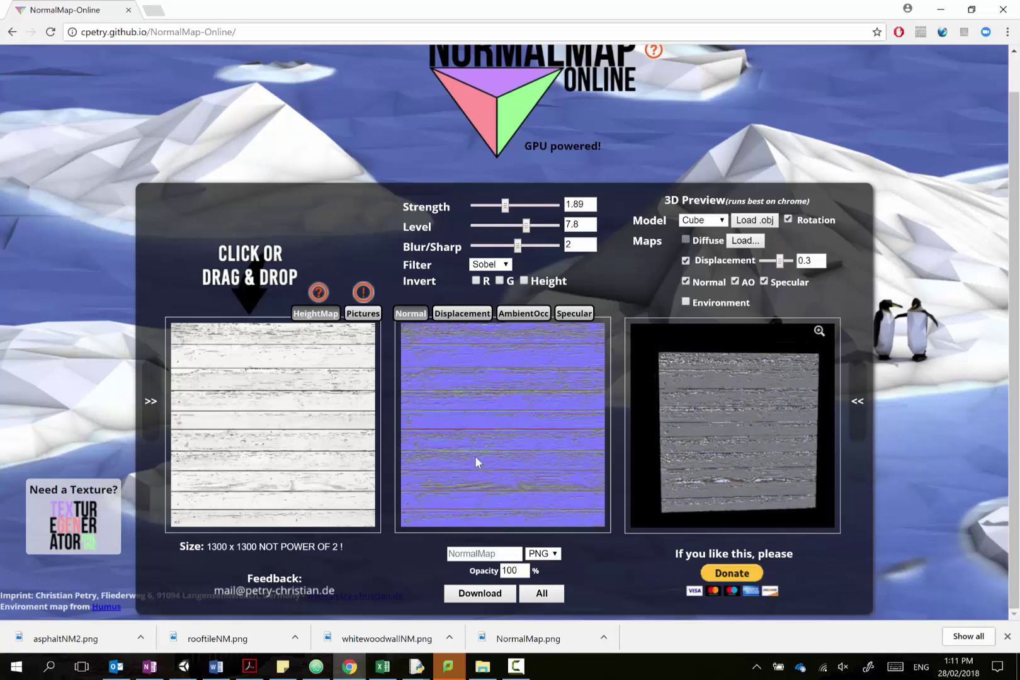
# Name the output whitewoodwallNM, download the PNG and show it in the Downloads folder.
pyautogui.click(474, 554)
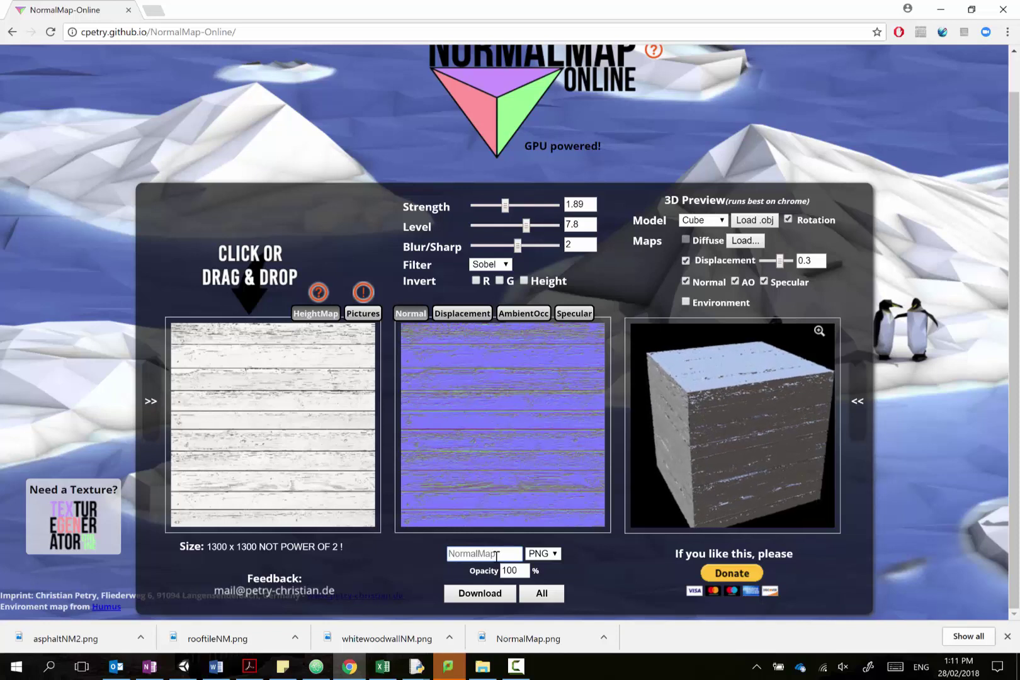
pyautogui.write('w')
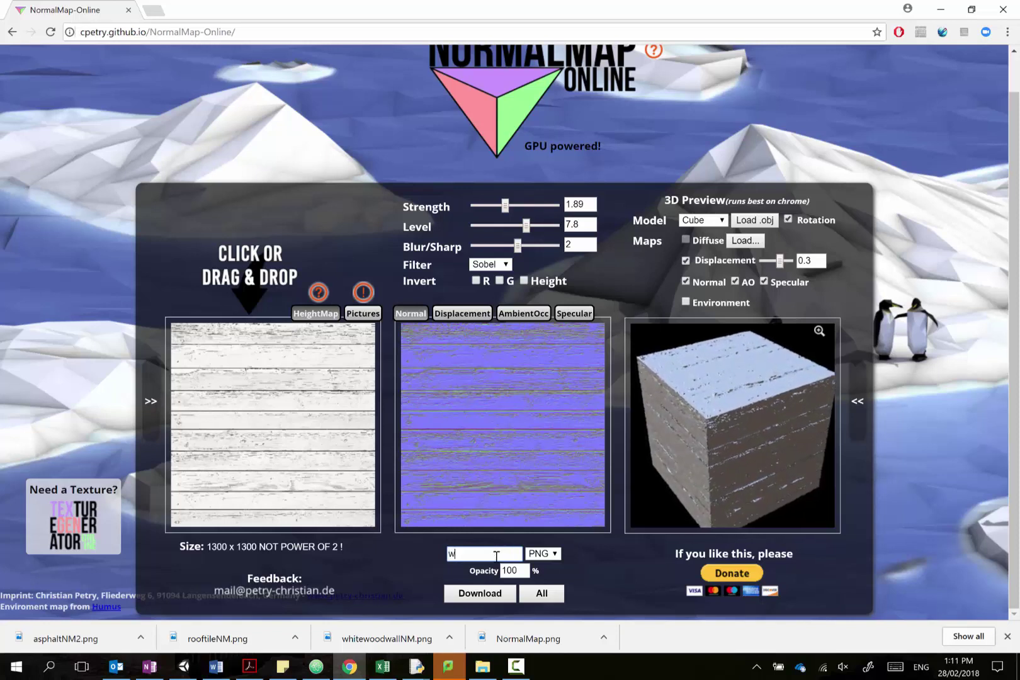
pyautogui.write('hitewoodwallNM')
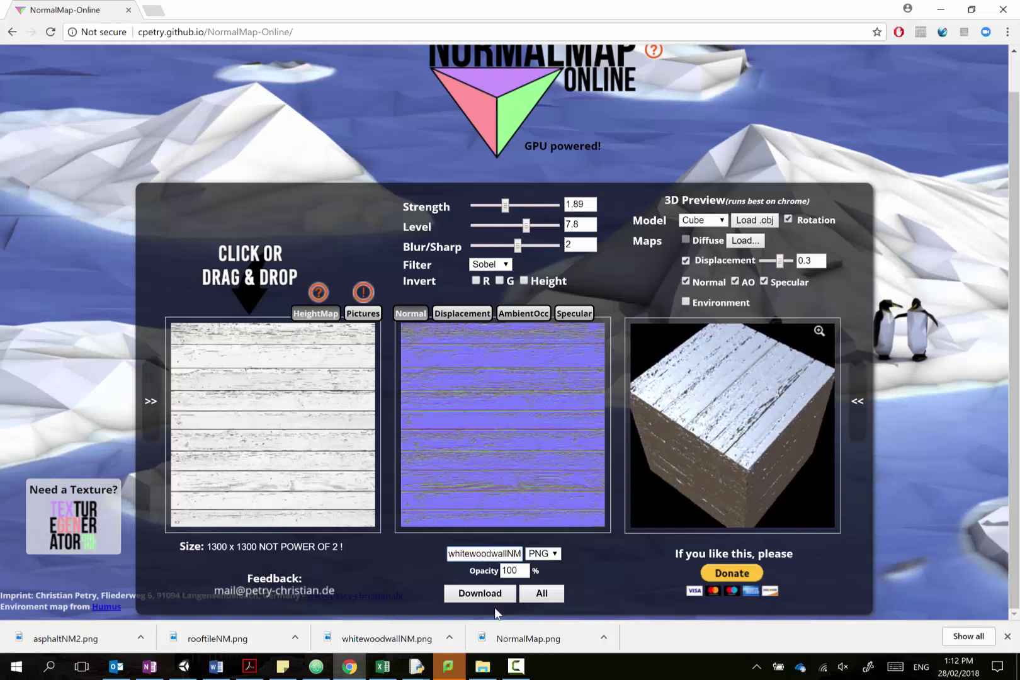
pyautogui.click(475, 598)
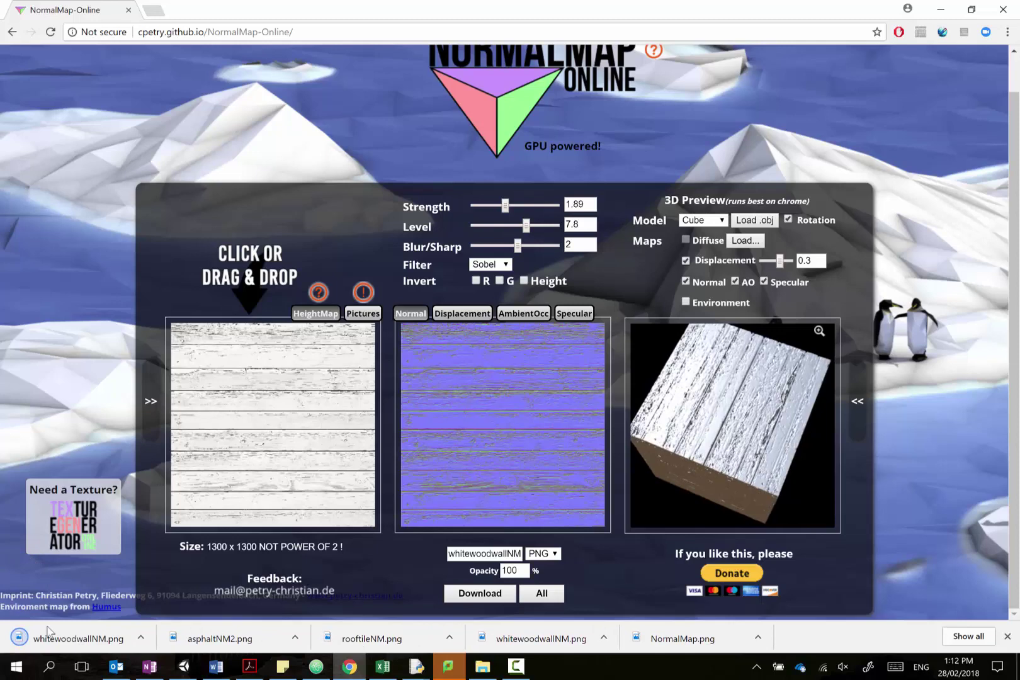
pyautogui.click(141, 637)
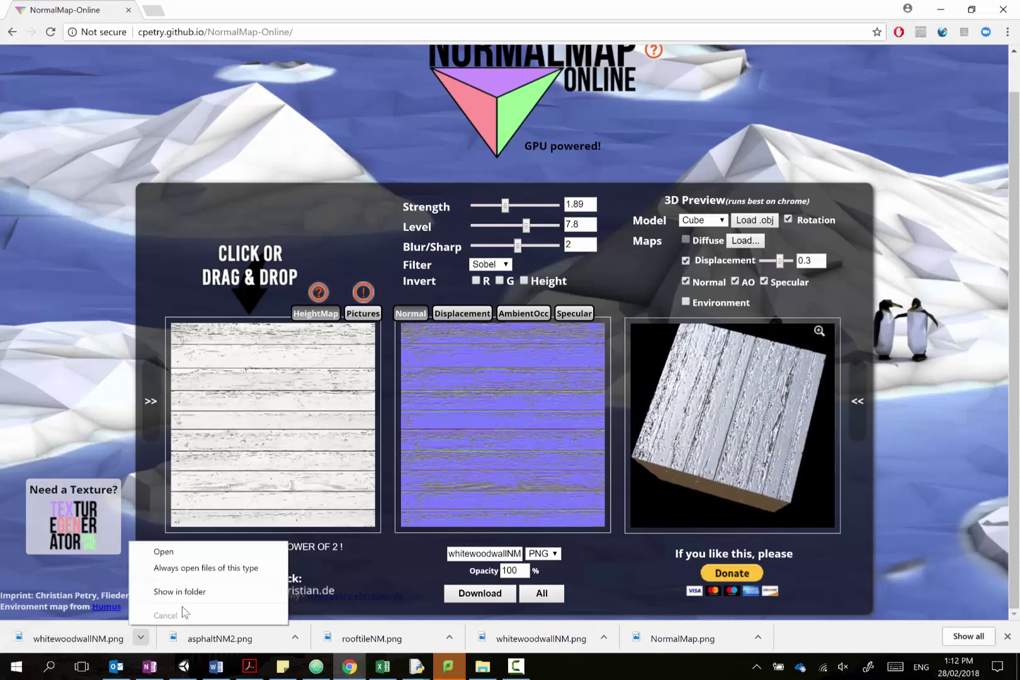
pyautogui.click(184, 593)
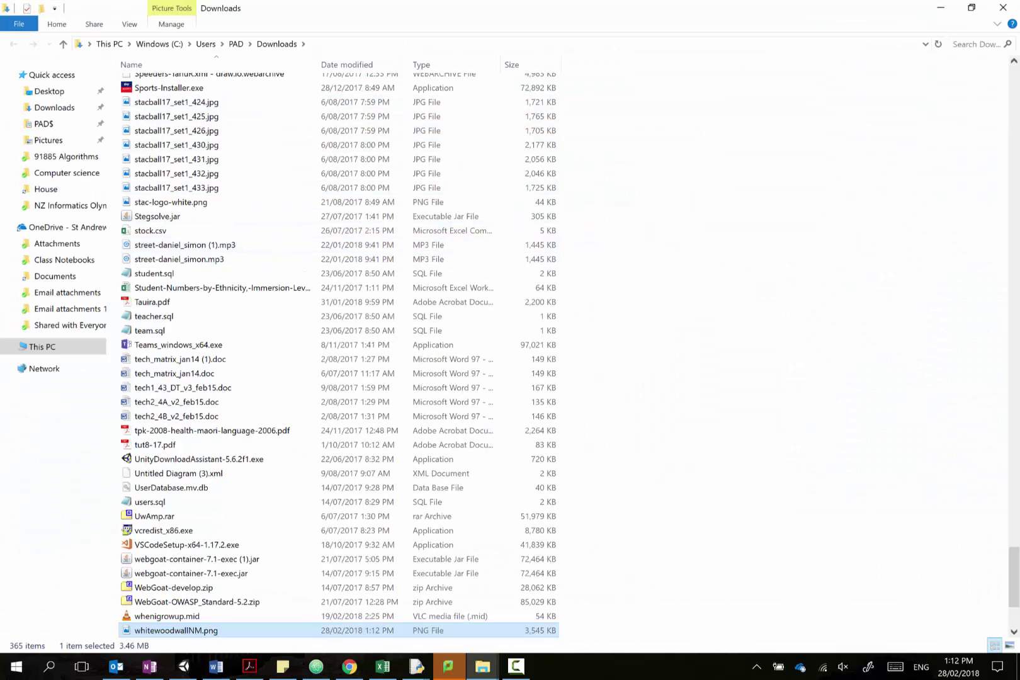
# Paste whitewoodwallNM.png into the project's House assets folder and switch to Unity.
pyautogui.click(1003, 8)
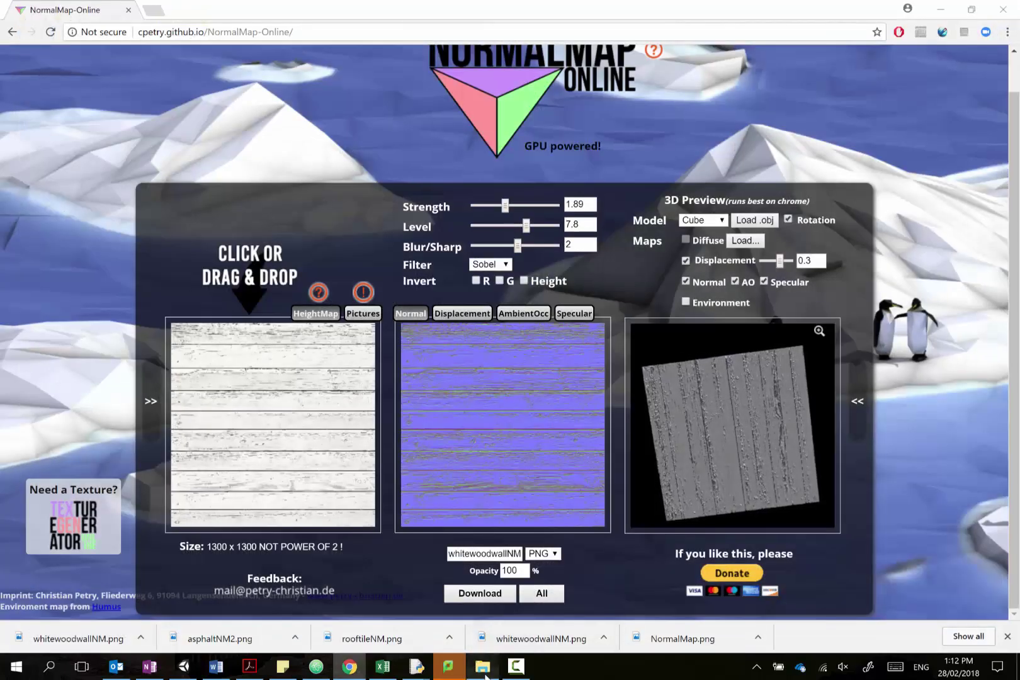
pyautogui.click(484, 668)
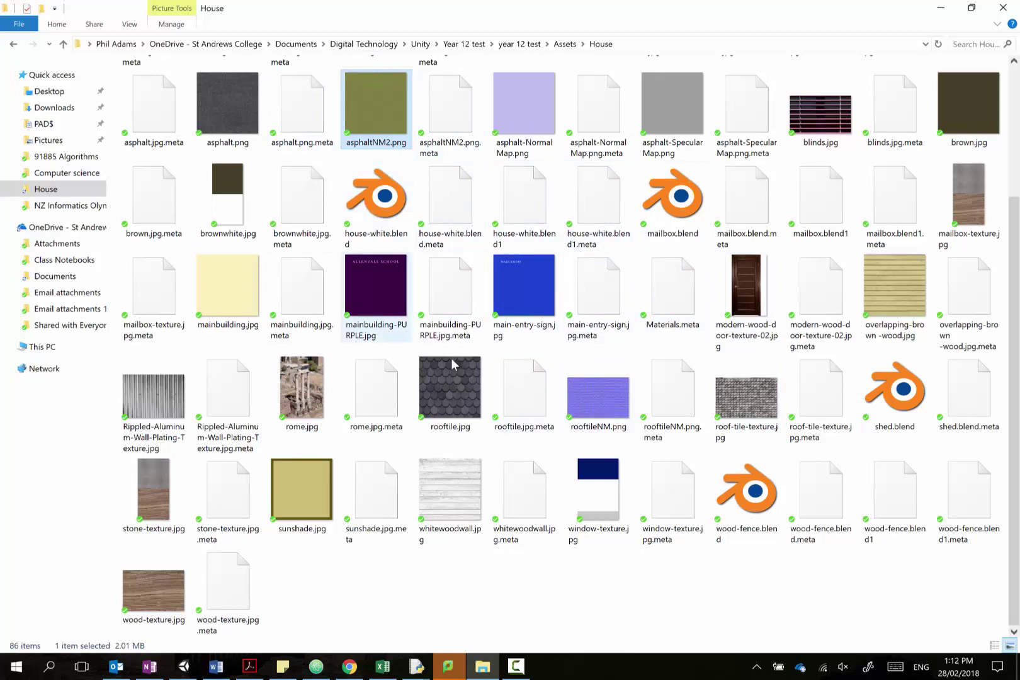
pyautogui.hotkey('ctrl', 'v')
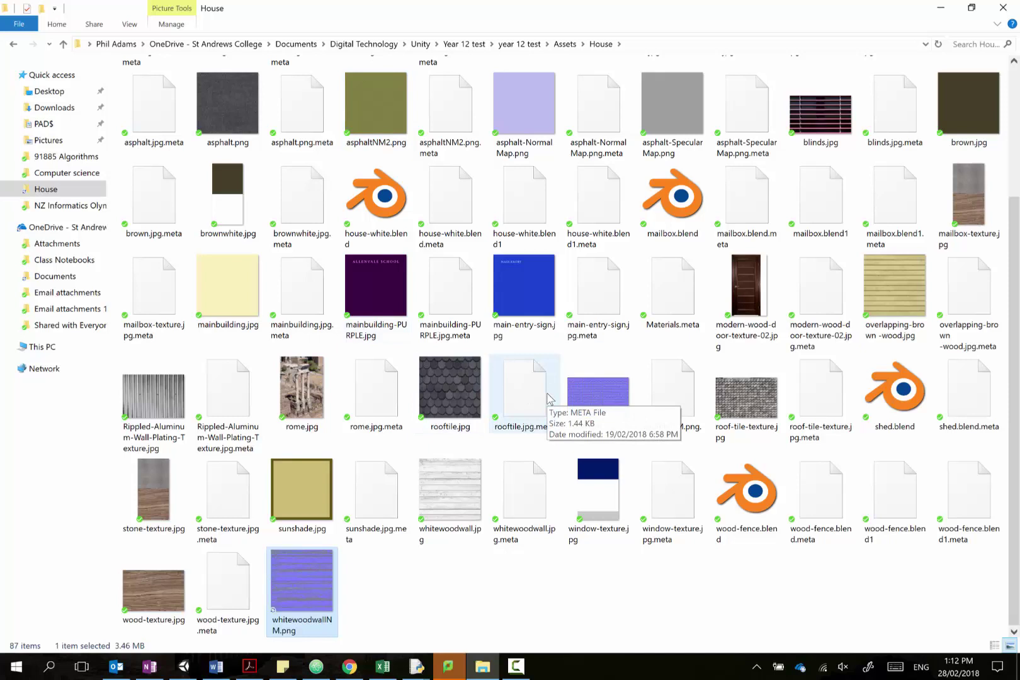
pyautogui.click(188, 672)
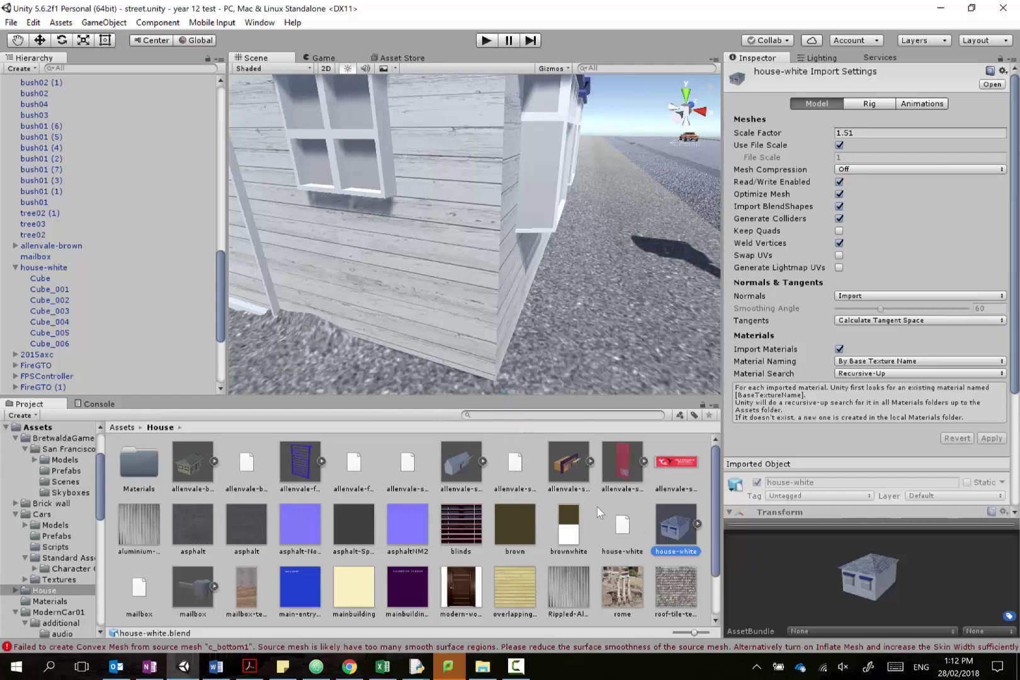
pyautogui.scroll(-1, 653, 574)
# Set the whitewoodwallNM texture's Texture Type to Normal map in the Inspector.
pyautogui.click(470, 586)
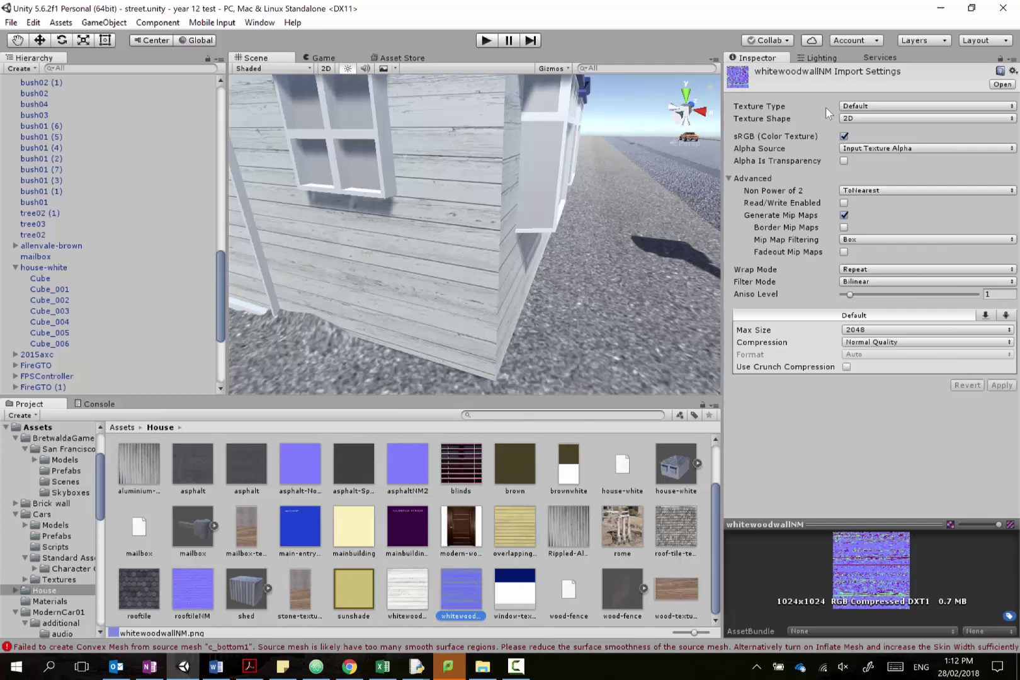
pyautogui.click(863, 107)
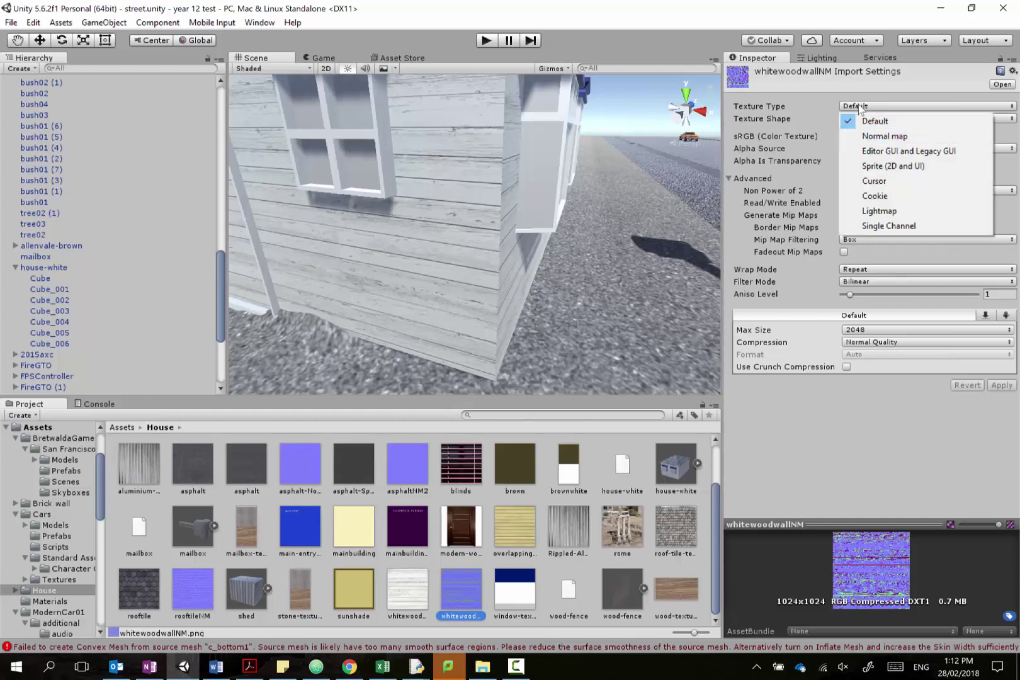
pyautogui.click(881, 137)
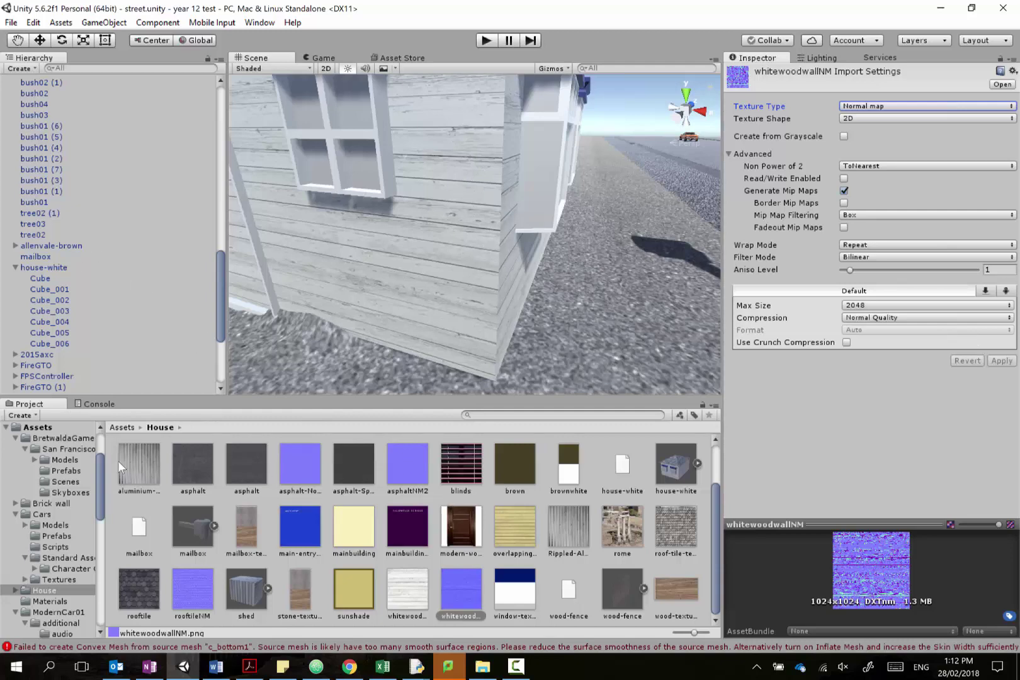
# Expand house-white, select its Cube part and rotate the preview to show its whitewoodwall material.
pyautogui.click(684, 479)
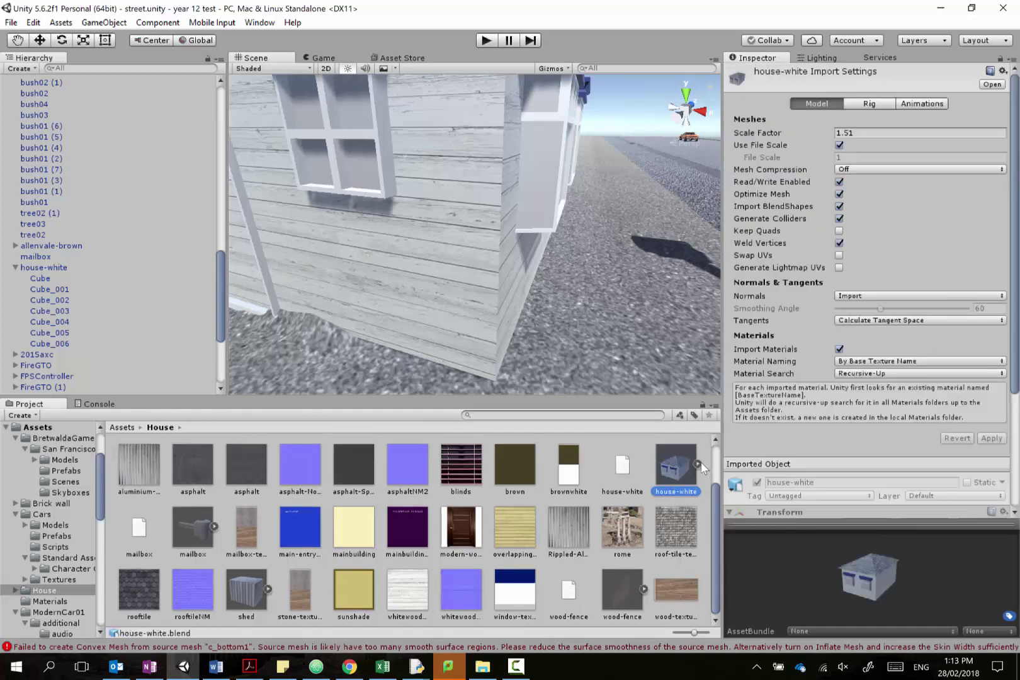
pyautogui.click(697, 463)
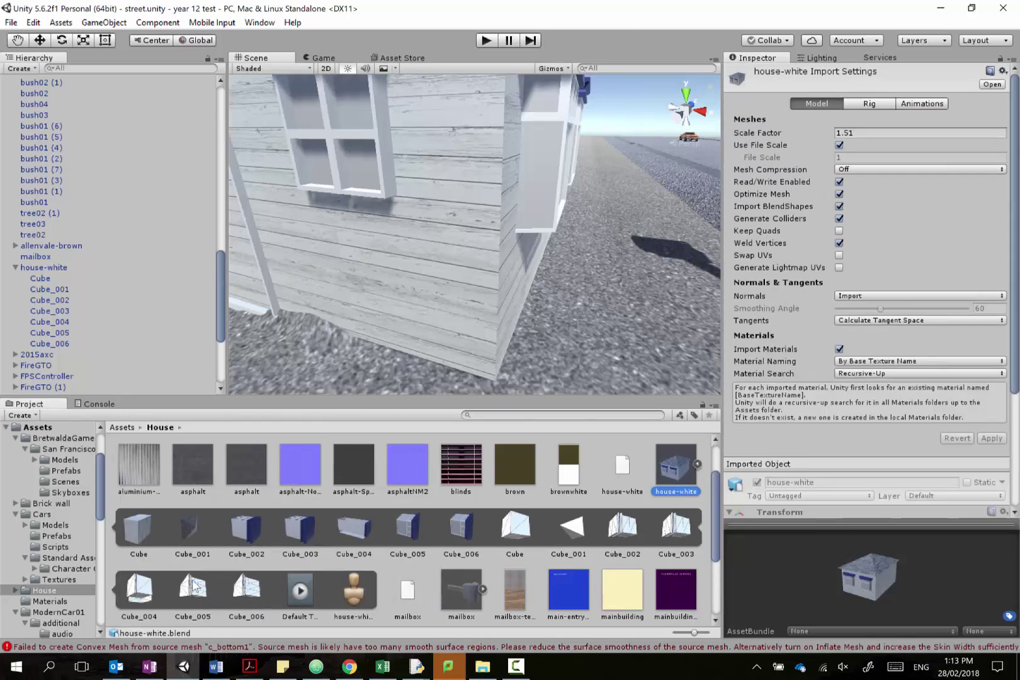
pyautogui.click(144, 537)
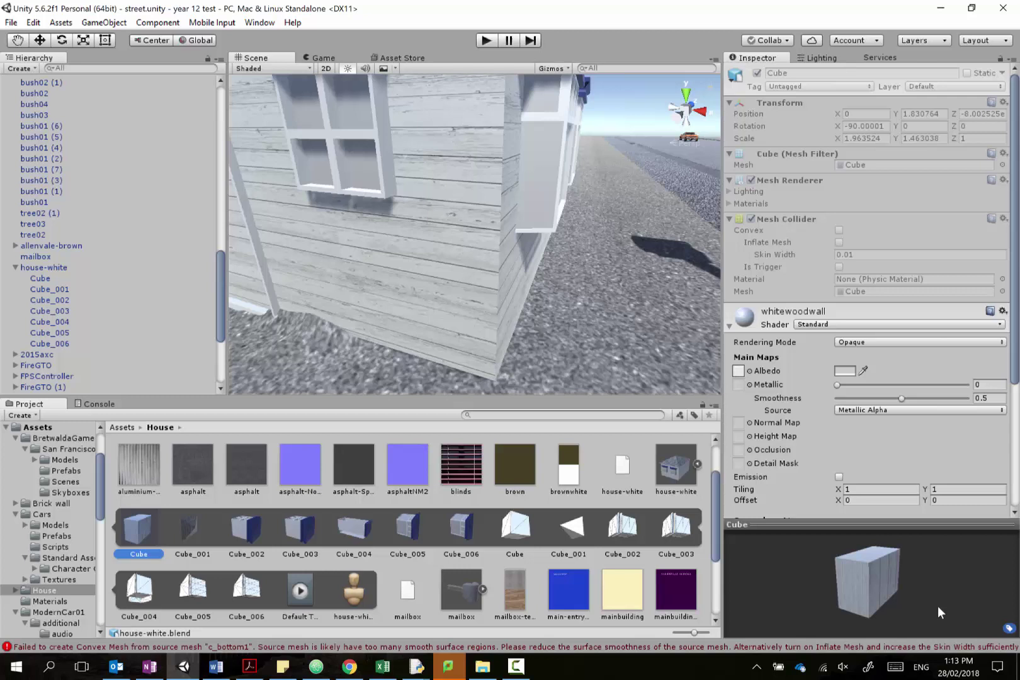
pyautogui.moveTo(885, 594); pyautogui.dragTo(848, 572)
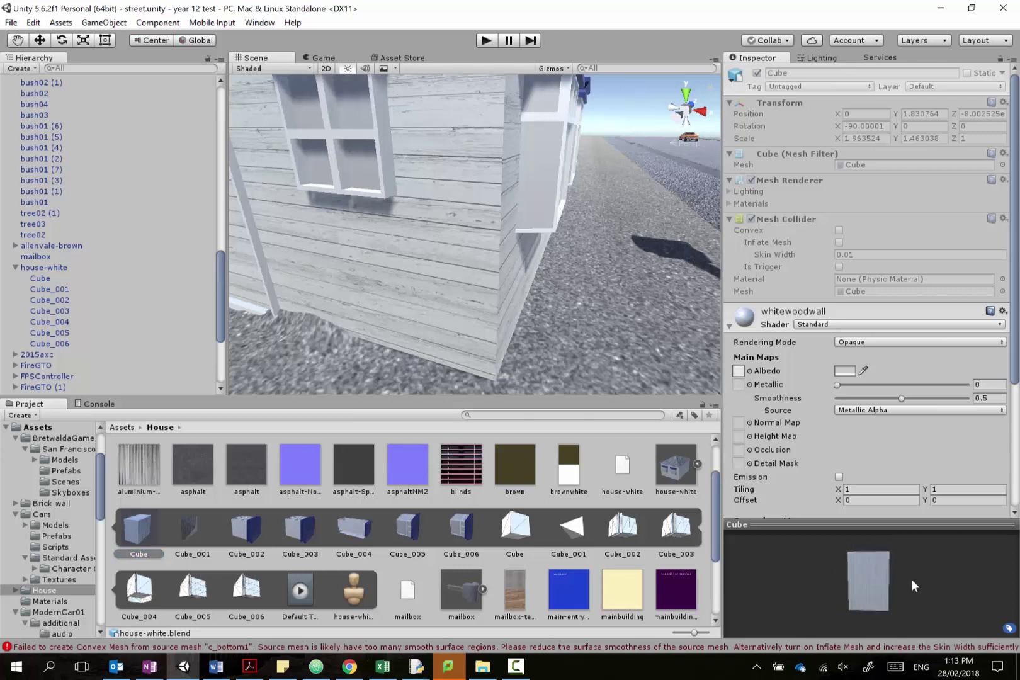
pyautogui.moveTo(913, 586)
pyautogui.mouseDown()
pyautogui.moveTo(937, 584)
pyautogui.moveTo(888, 610)
pyautogui.moveTo(856, 610)
pyautogui.moveTo(870, 587)
pyautogui.mouseUp()
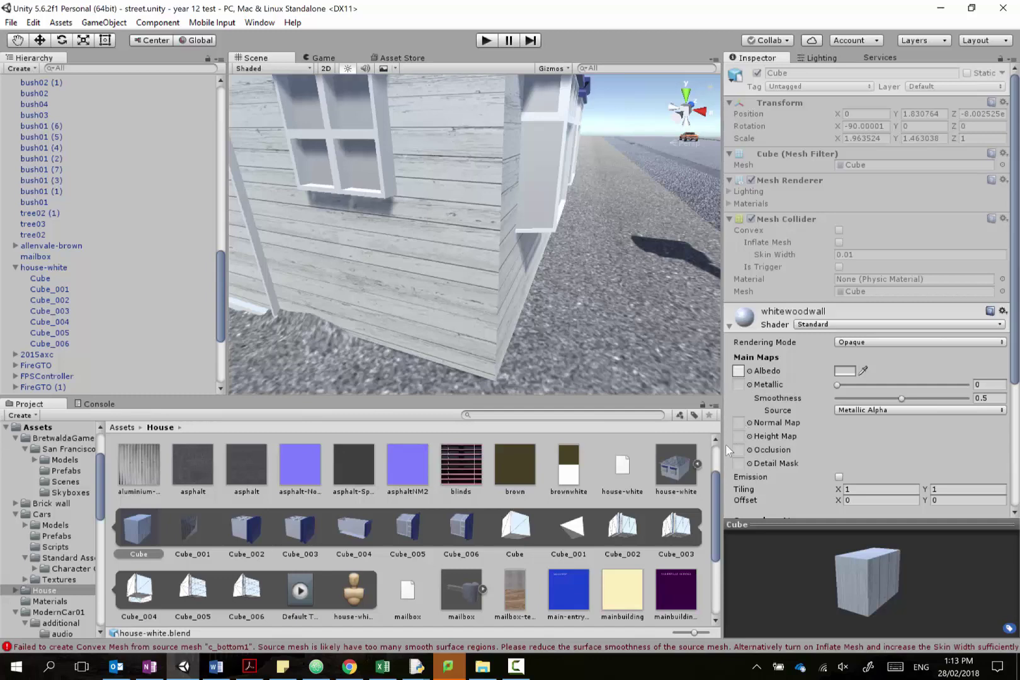
pyautogui.moveTo(718, 520); pyautogui.dragTo(719, 590)
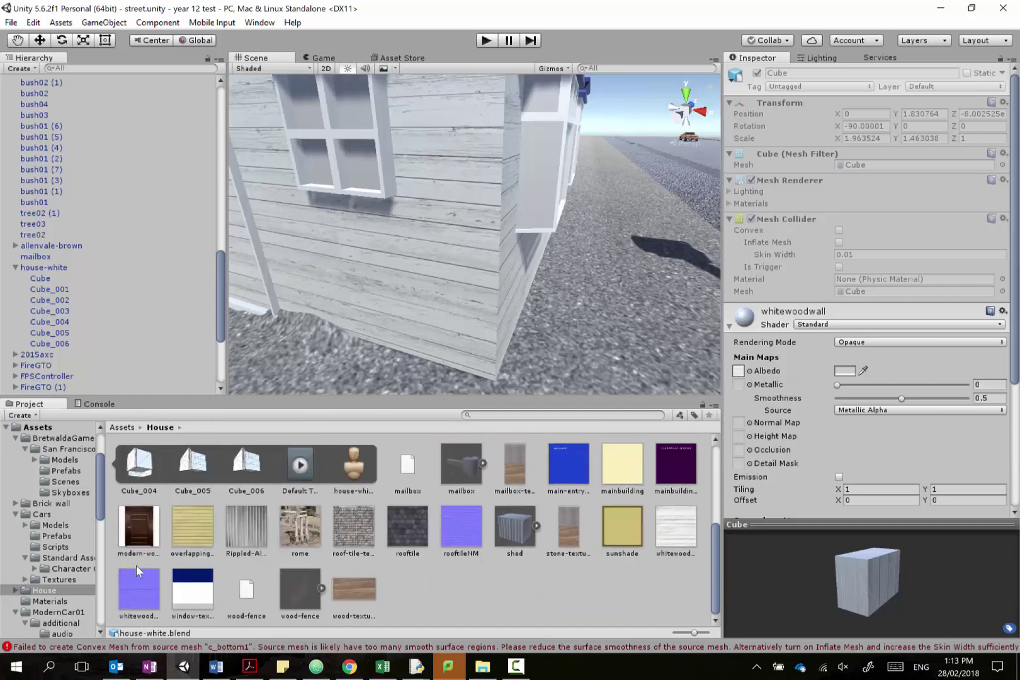
# Assign whitewoodwallNM to the whitewoodwall material's Normal Map slot, then return to Chrome.
pyautogui.moveTo(139, 591); pyautogui.dragTo(204, 566)
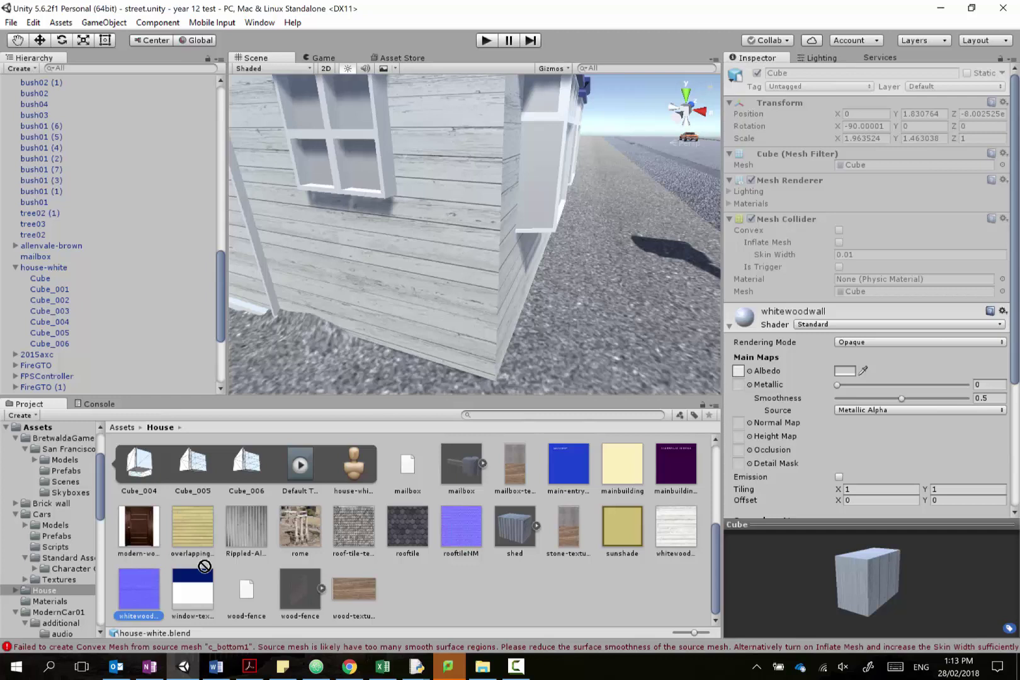
pyautogui.moveTo(555, 445); pyautogui.dragTo(740, 428)
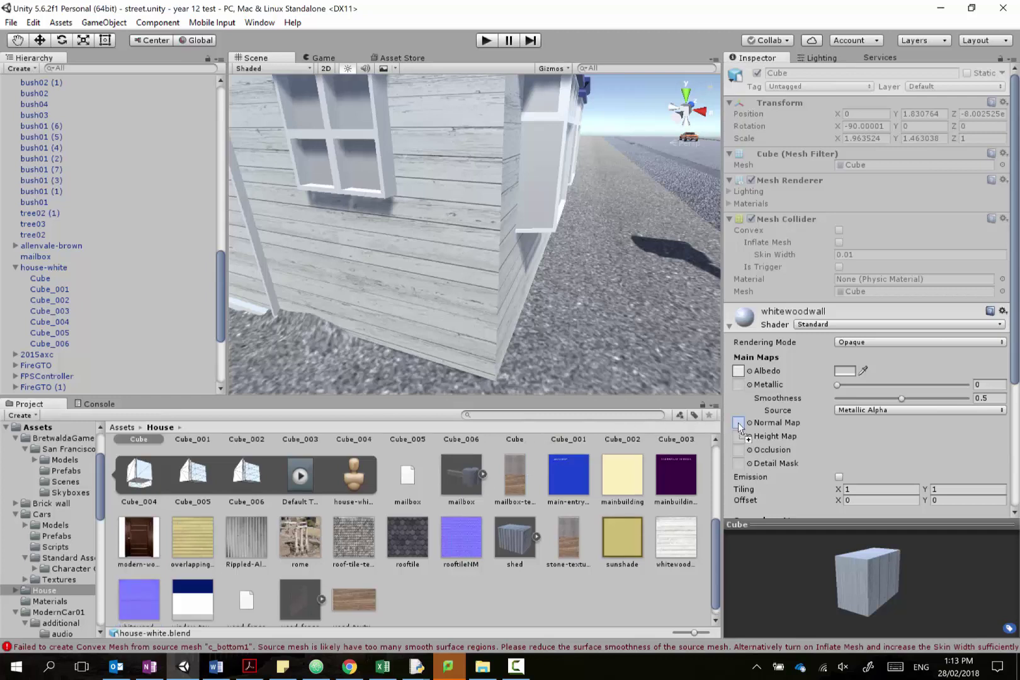
pyautogui.moveTo(369, 212); pyautogui.dragTo(369, 211)
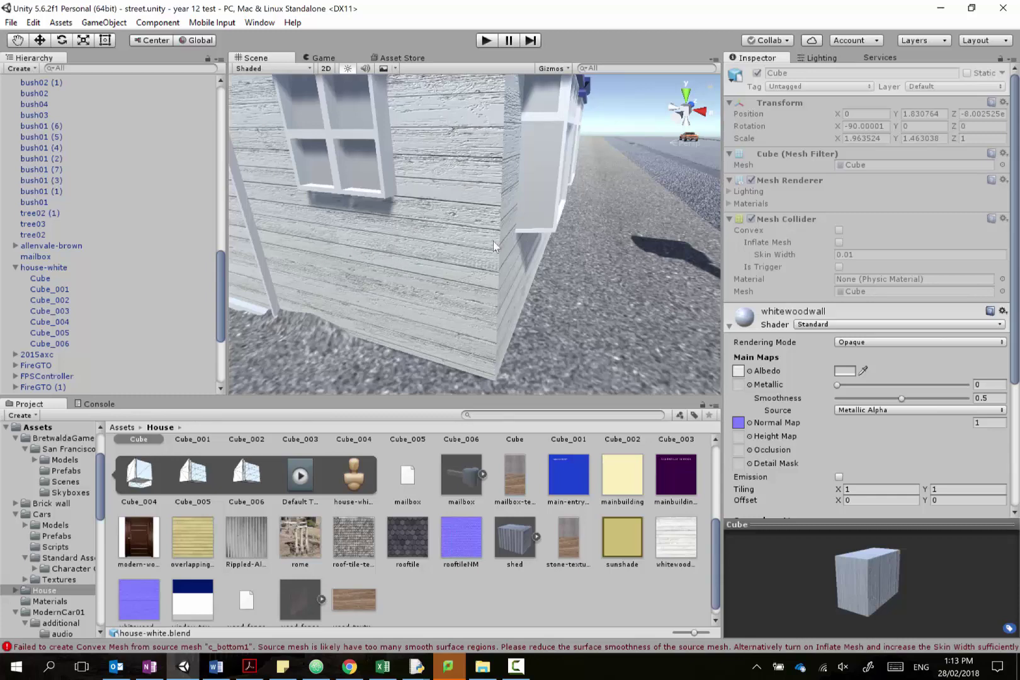
pyautogui.moveTo(478, 182)
pyautogui.mouseDown(button='middle')
pyautogui.moveTo(523, 173)
pyautogui.moveTo(497, 126)
pyautogui.mouseUp(button='middle')
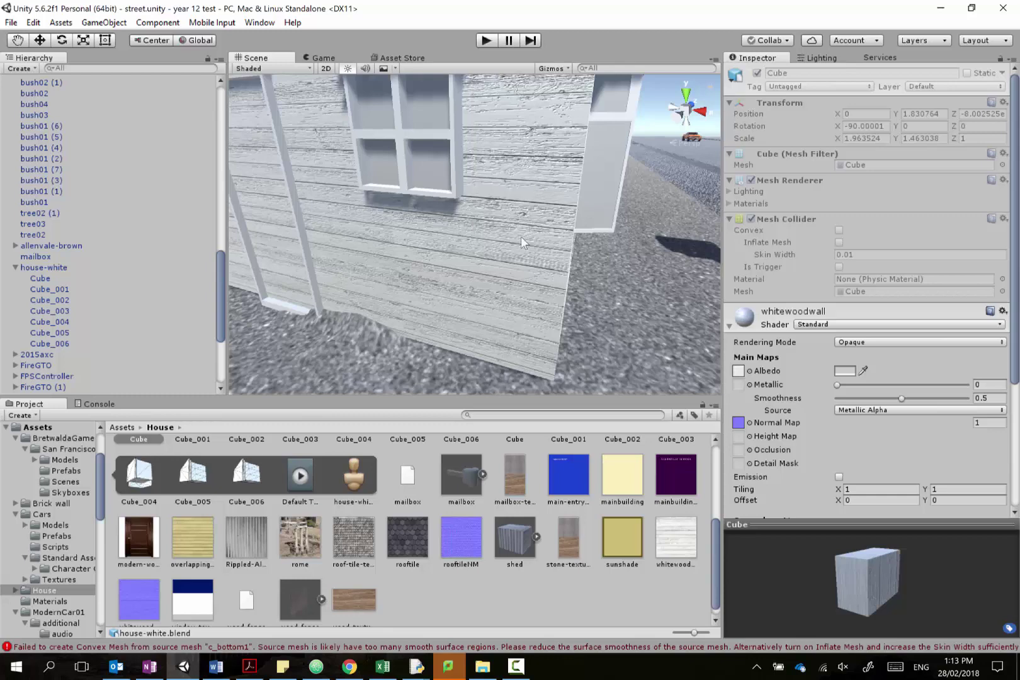
pyautogui.click(349, 665)
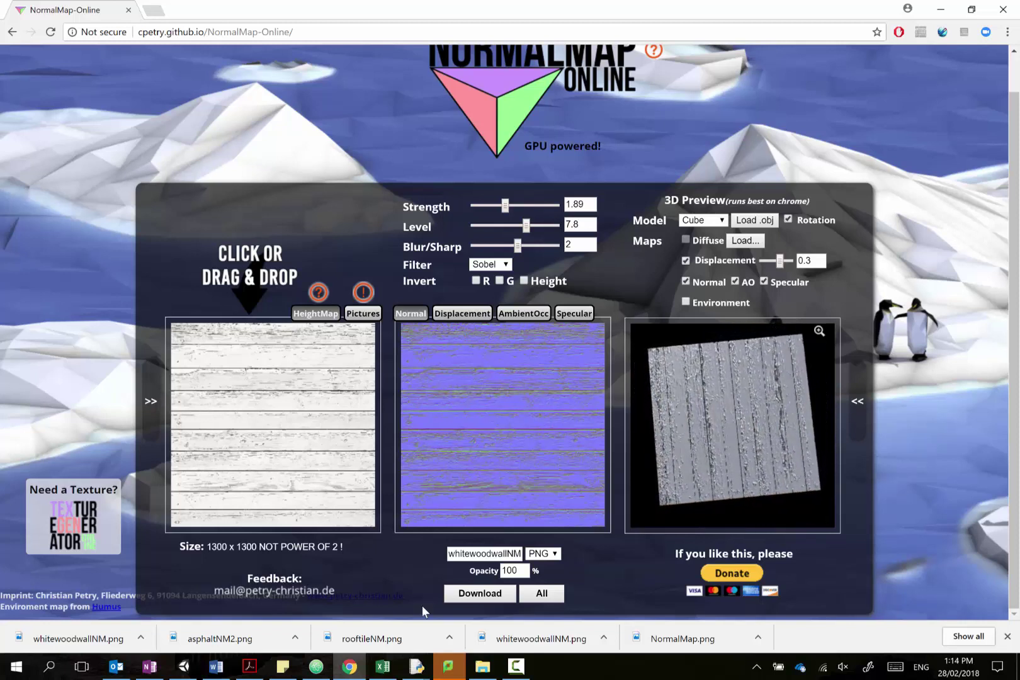
# Switch to Unity and show whitewoodwallNM's import settings with type Normal map.
pyautogui.click(183, 666)
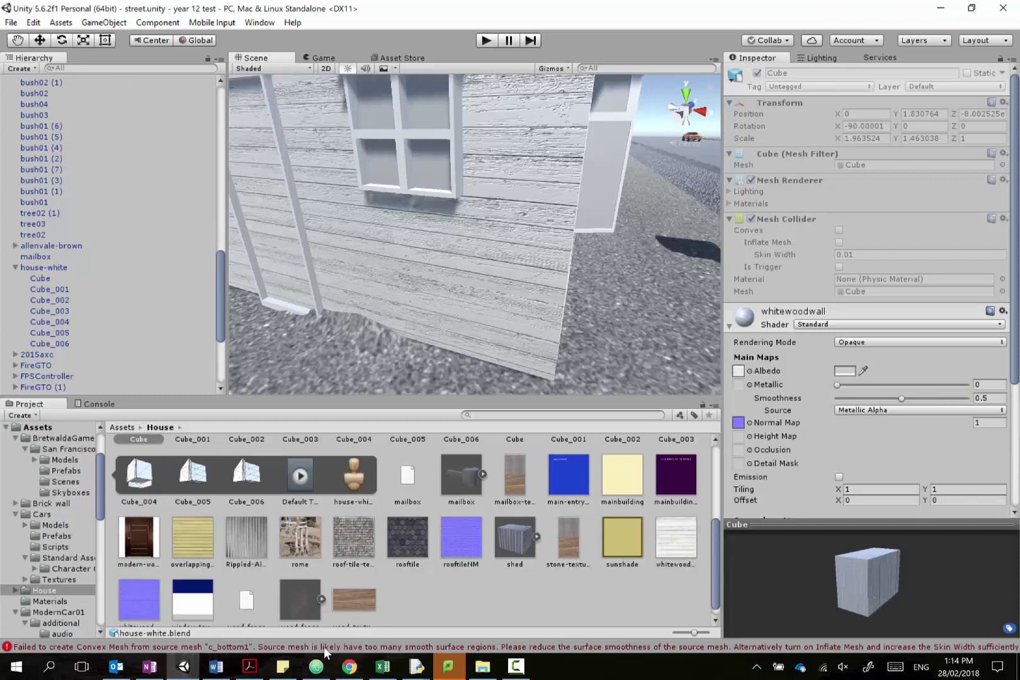
pyautogui.click(155, 609)
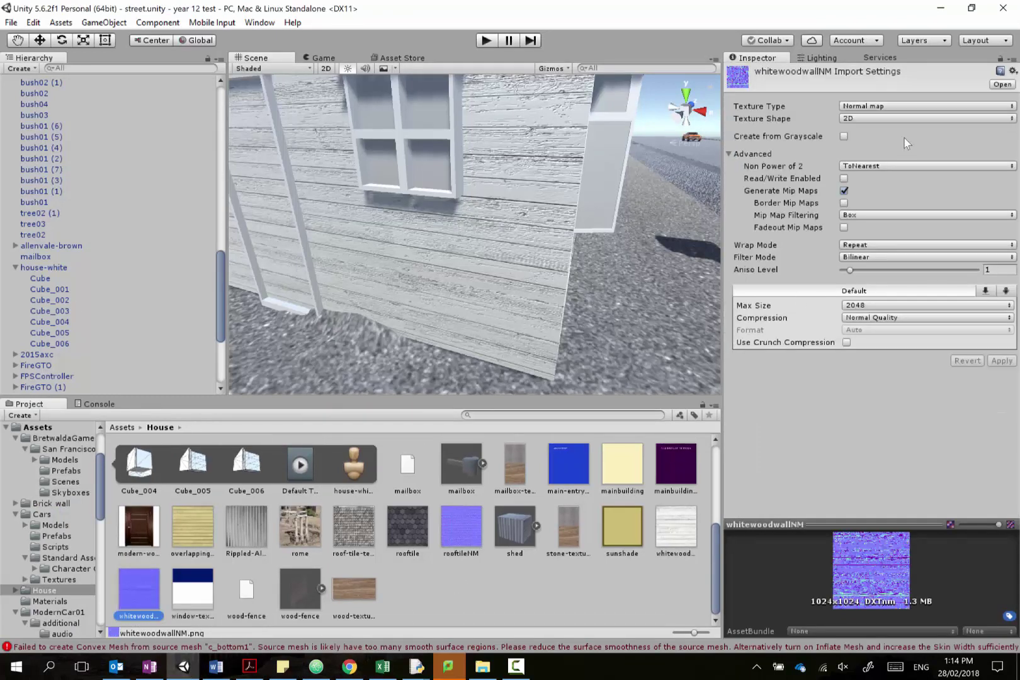